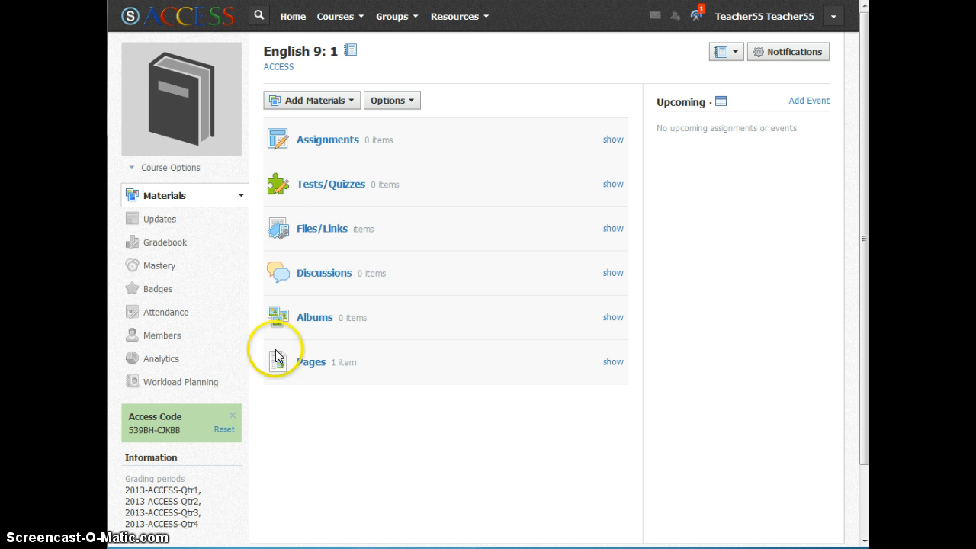
Start a new assignment in the course materials named "Project 1" with the description "This is our first project!"
{"action": "left_click", "coordinate": [349, 102]}
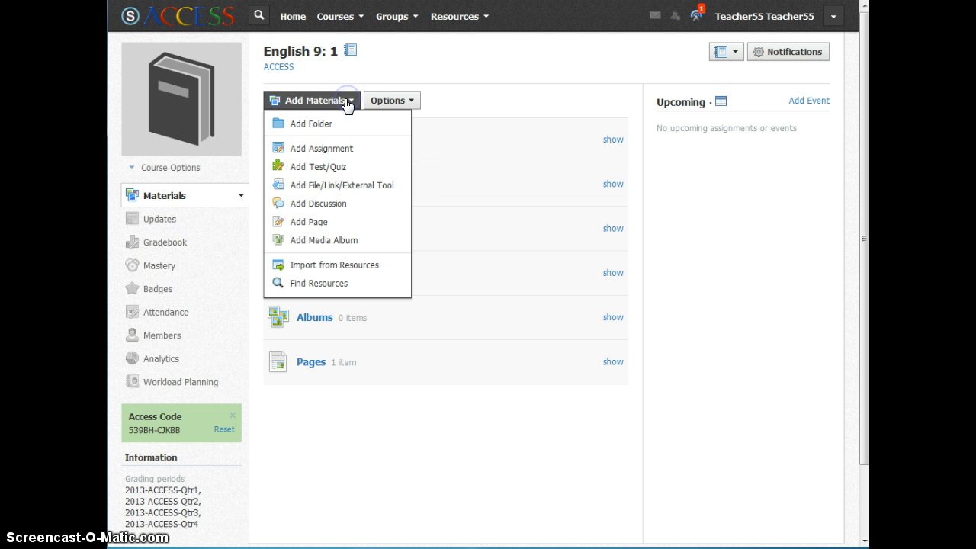
{"action": "left_click", "coordinate": [324, 151]}
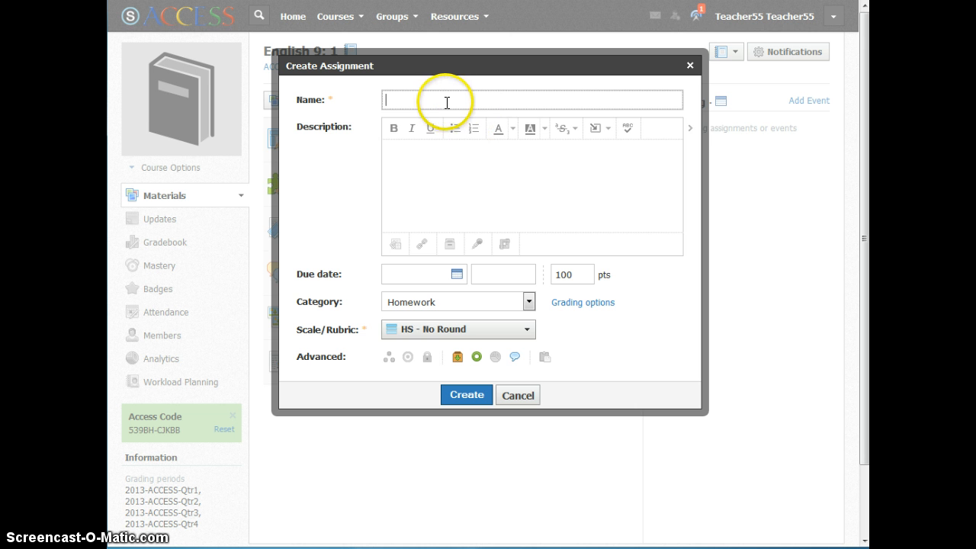
{"action": "left_click", "coordinate": [446, 102]}
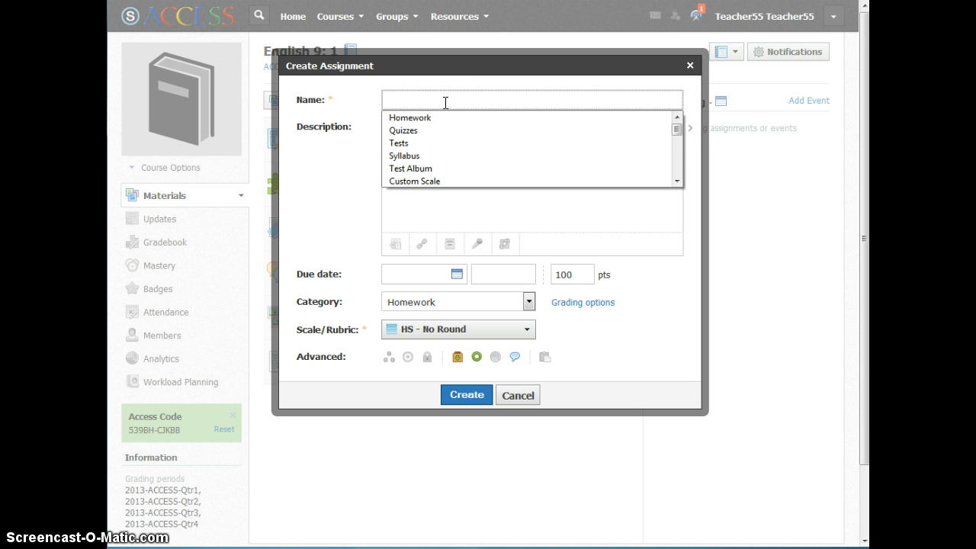
{"action": "type", "text": "Project 1"}
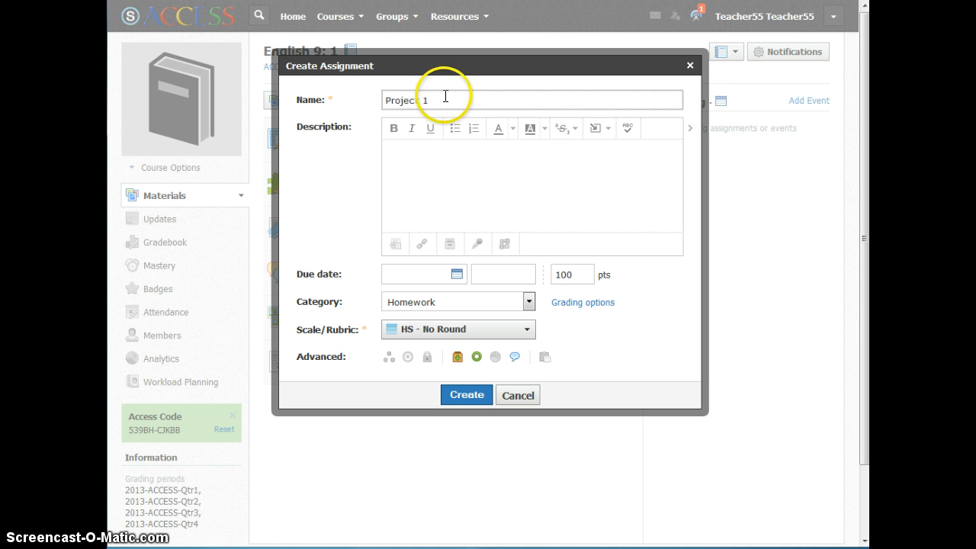
{"action": "left_click", "coordinate": [451, 166]}
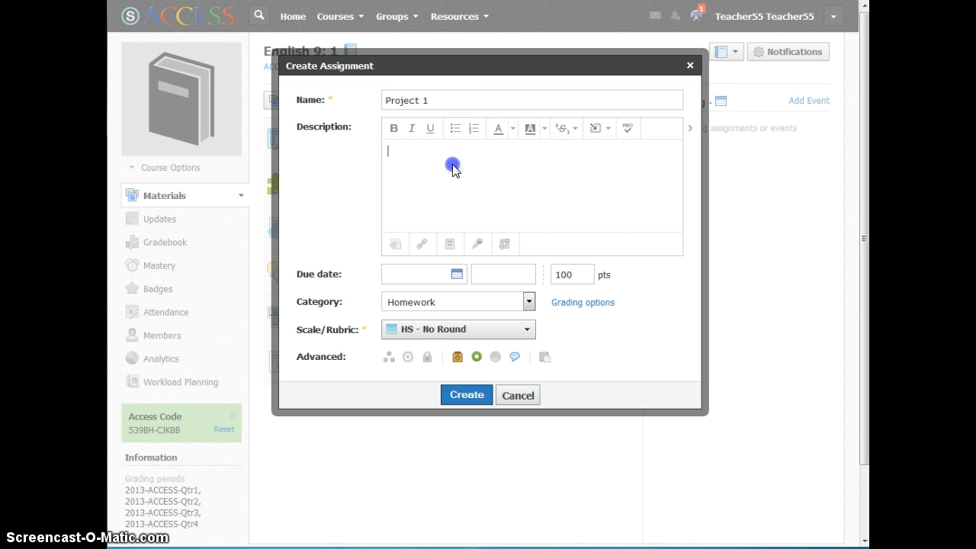
{"action": "type", "text": "This is our first project!"}
Set the assignment's due date to 7/18/14 and its due time to 03:00PM
{"action": "left_click", "coordinate": [456, 275]}
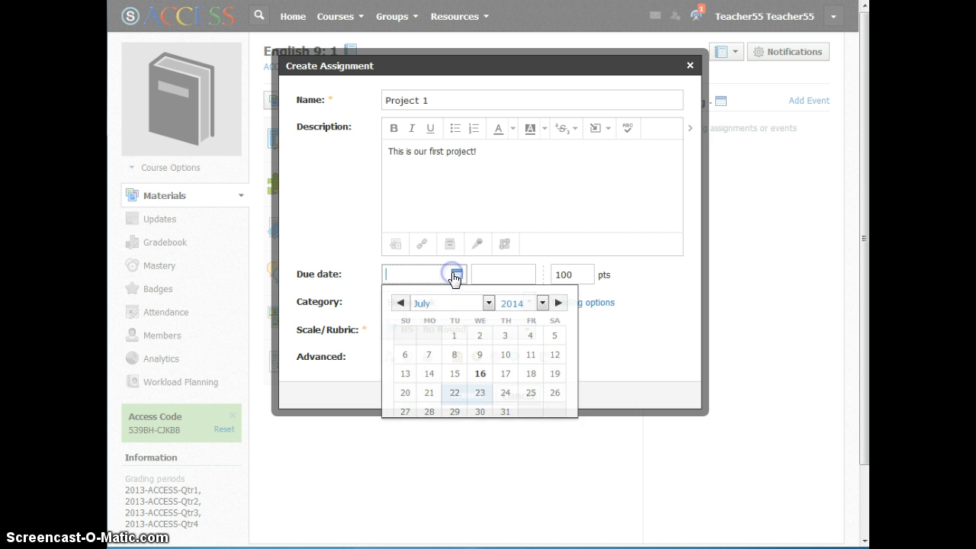
{"action": "left_click", "coordinate": [532, 375]}
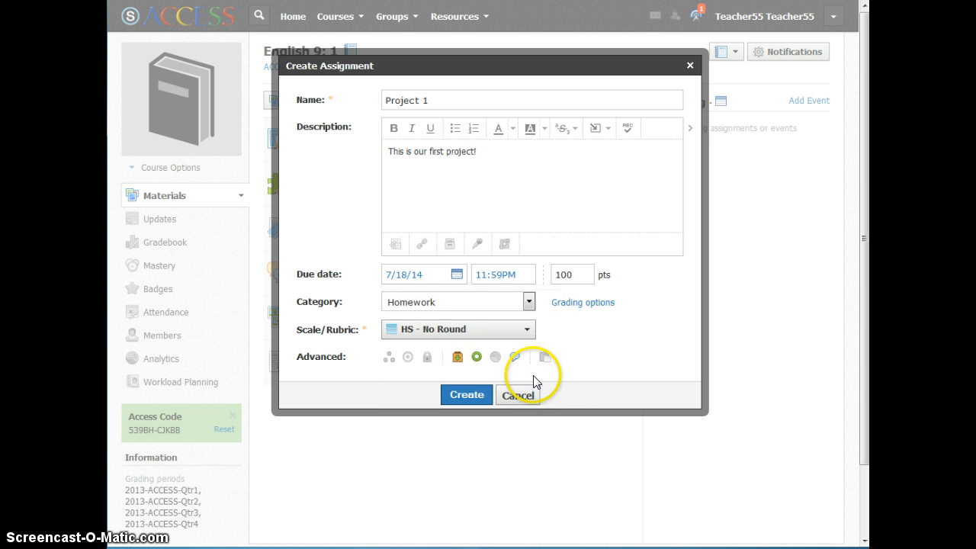
{"action": "left_click", "coordinate": [495, 279]}
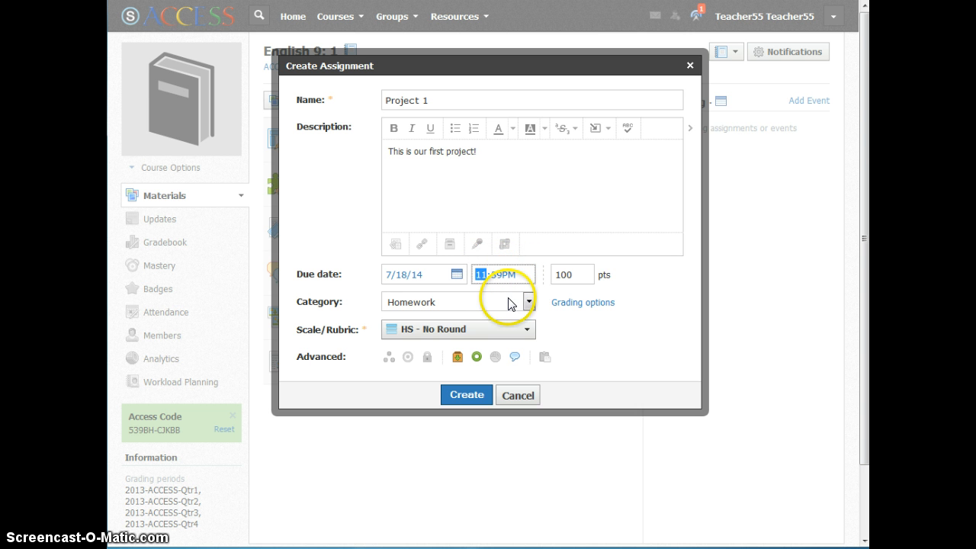
{"action": "type", "text": "03"}
{"action": "left_click", "coordinate": [505, 283]}
{"action": "type", "text": "00"}
{"action": "left_click", "coordinate": [523, 284]}
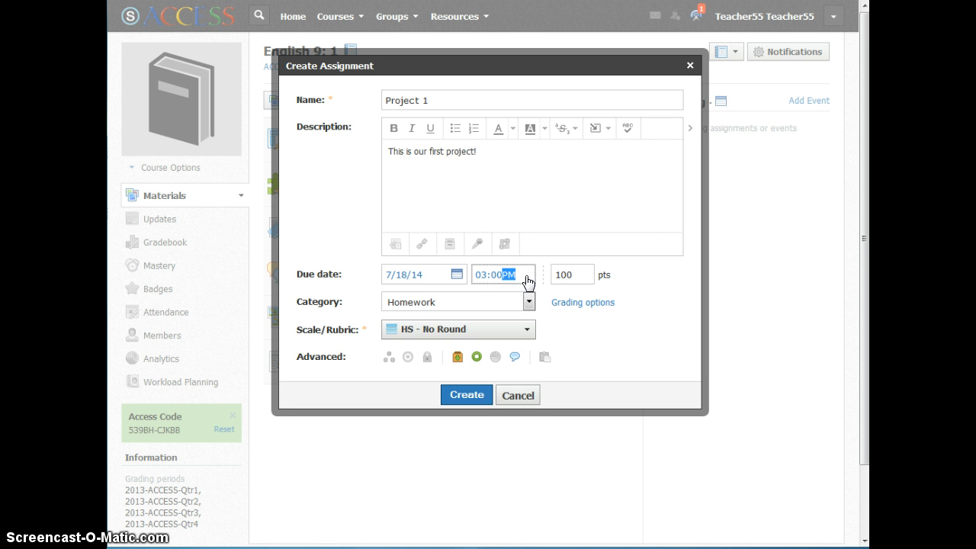
Set the assignment's point value to 20
{"action": "left_click", "coordinate": [570, 276]}
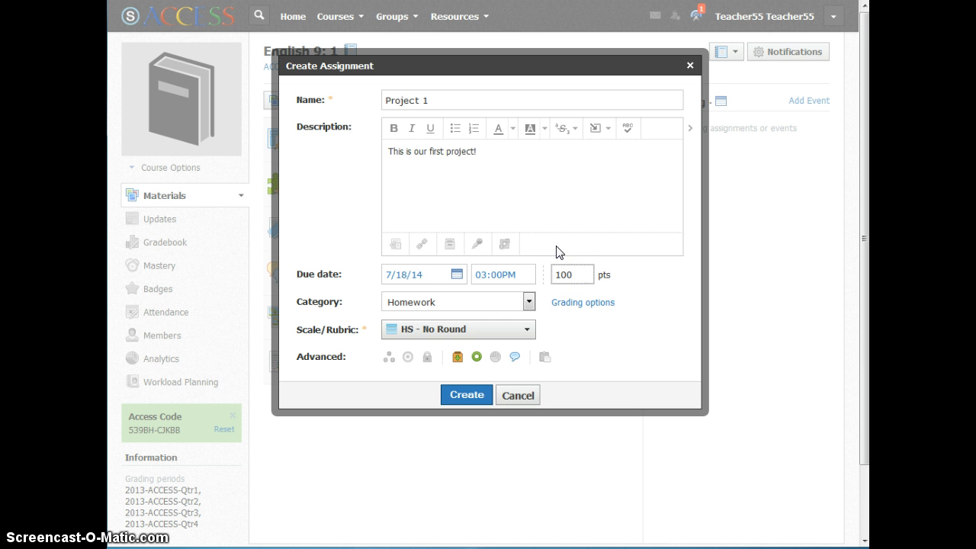
{"action": "key", "text": "BackSpace"}
{"action": "key", "text": "BackSpace"}
{"action": "key", "text": "BackSpace"}
{"action": "type", "text": "20"}
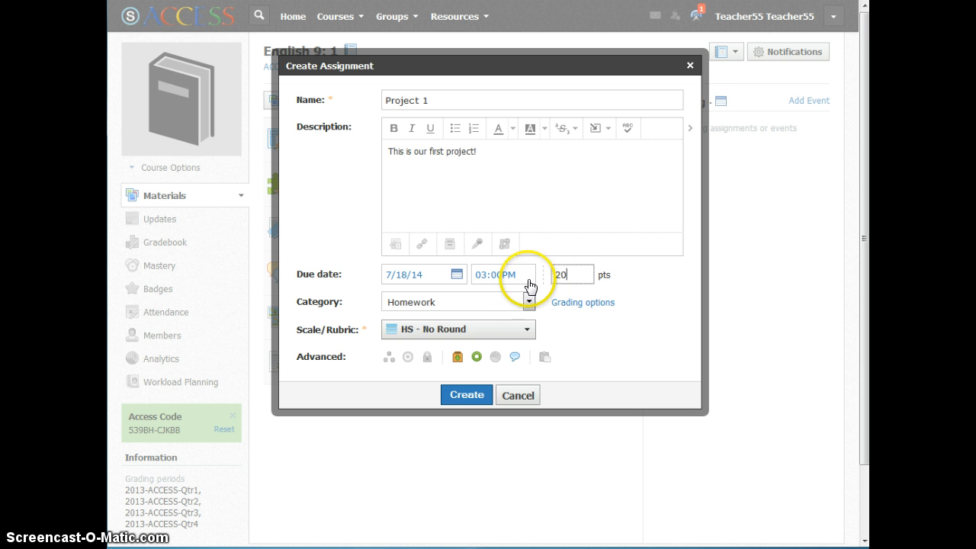
Keep the assignment in the Homework category and set its grading period to 2013-ACCESS-Qtr1
{"action": "left_click", "coordinate": [529, 303]}
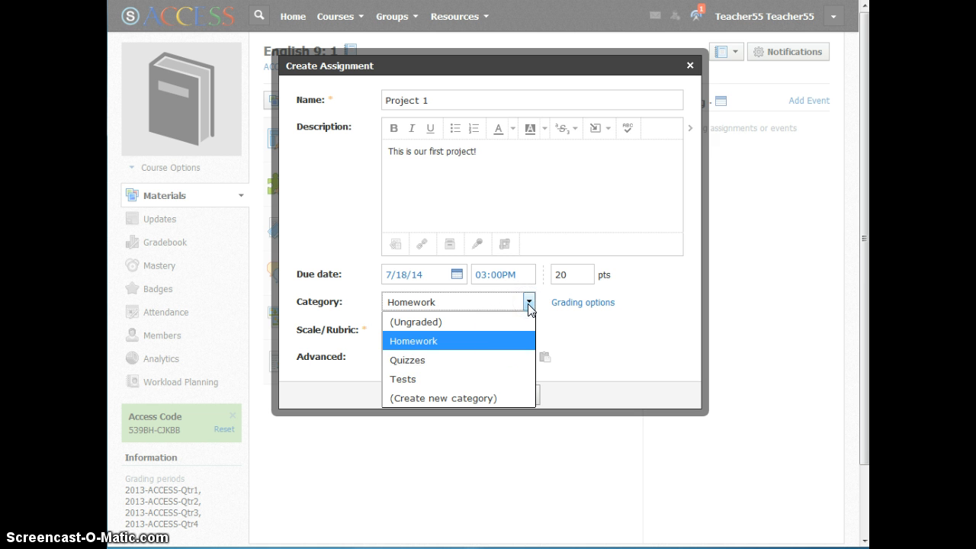
{"action": "left_click", "coordinate": [473, 340]}
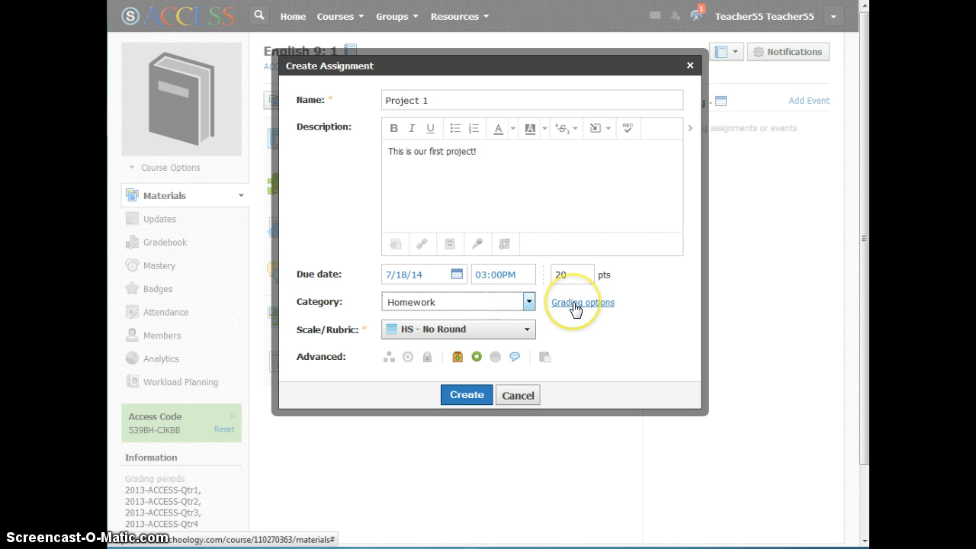
{"action": "left_click", "coordinate": [573, 303]}
{"action": "left_click", "coordinate": [468, 318]}
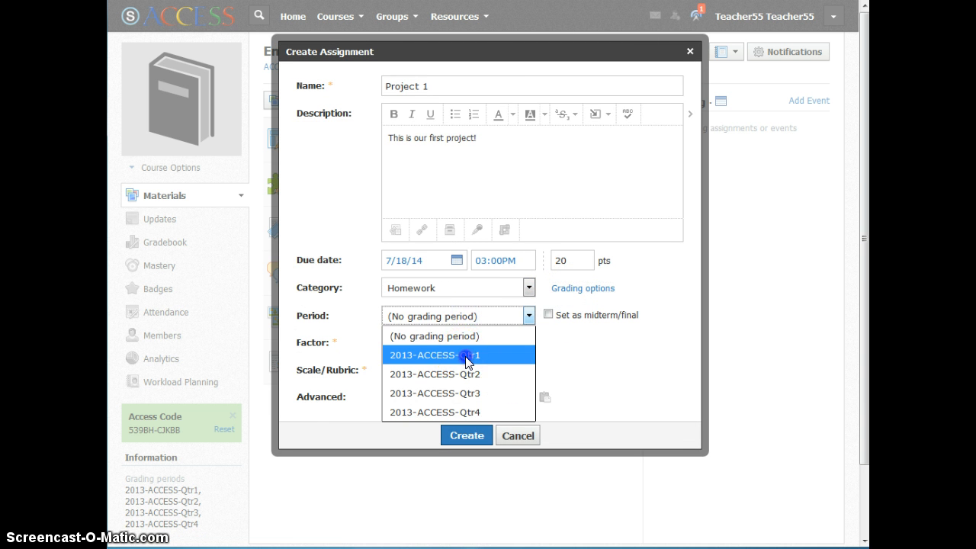
{"action": "left_click", "coordinate": [466, 356]}
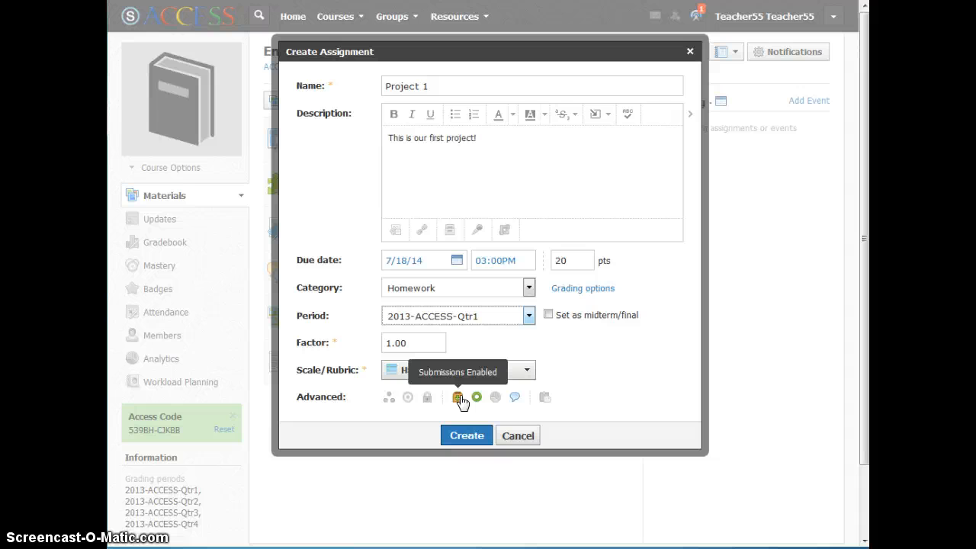
Try out the assignment's advanced options, switching its published status and comments off and back on
{"action": "left_click", "coordinate": [407, 398]}
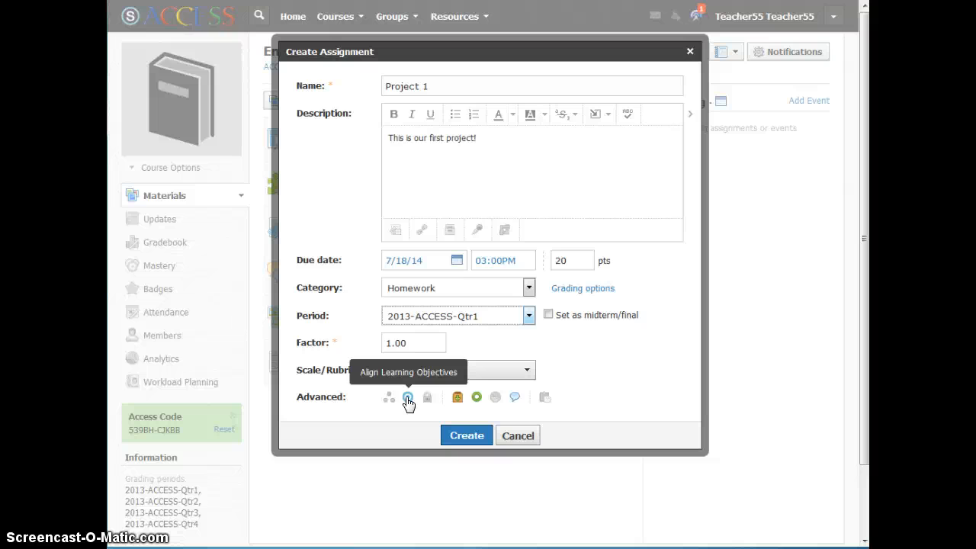
{"action": "left_click", "coordinate": [408, 398]}
{"action": "left_click", "coordinate": [428, 397]}
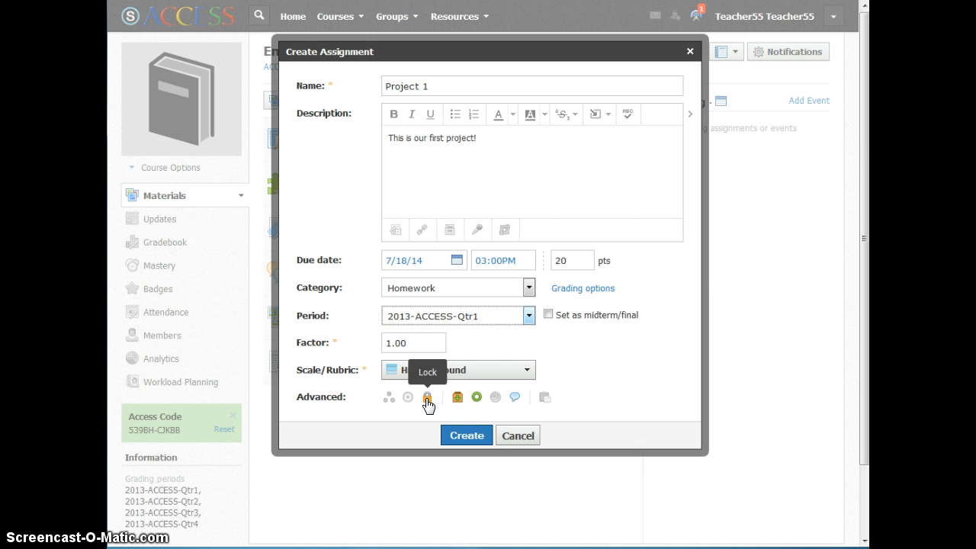
{"action": "left_click", "coordinate": [477, 398]}
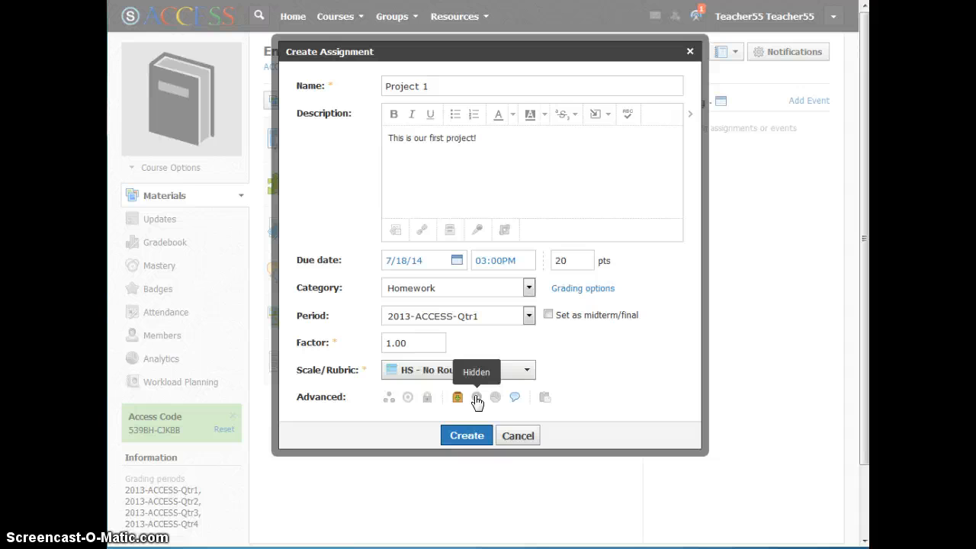
{"action": "left_click", "coordinate": [477, 398]}
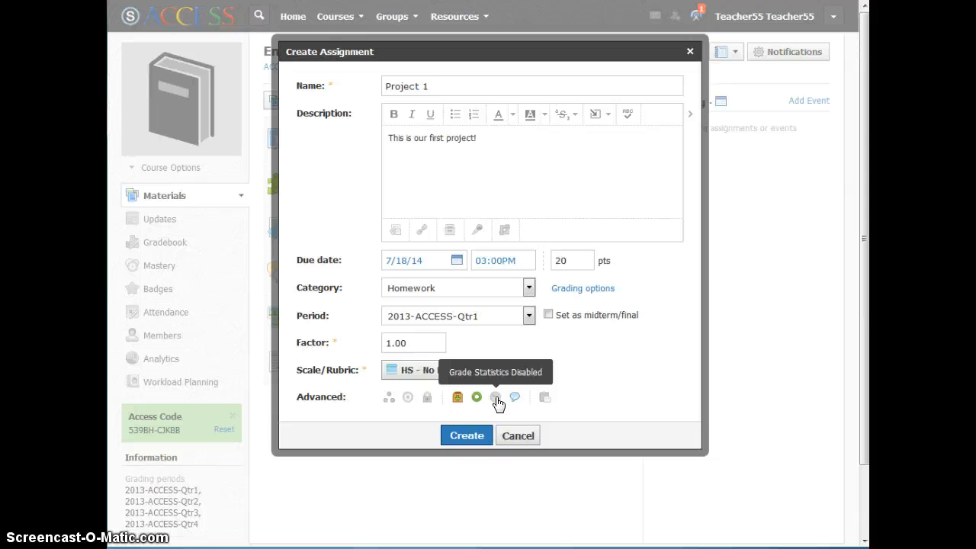
{"action": "left_click", "coordinate": [496, 397]}
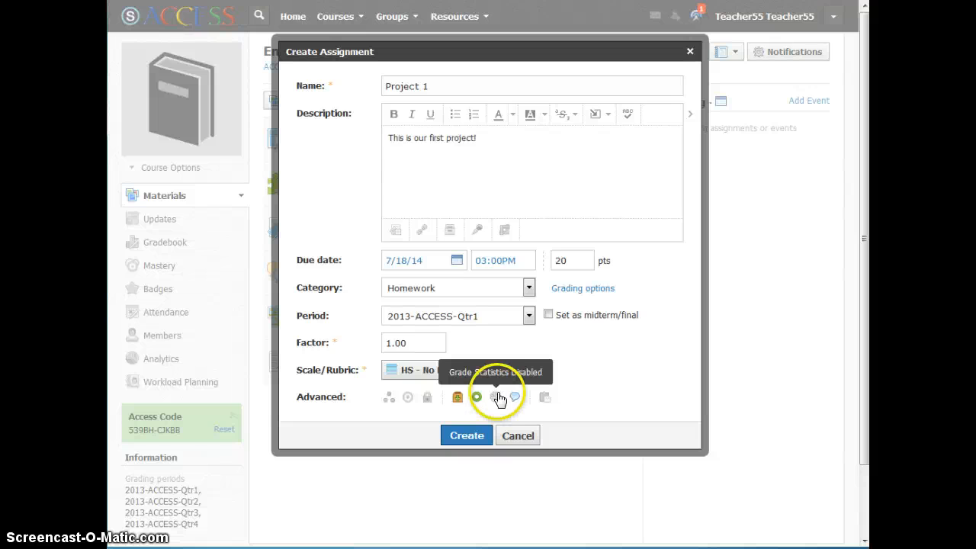
{"action": "left_click", "coordinate": [516, 397]}
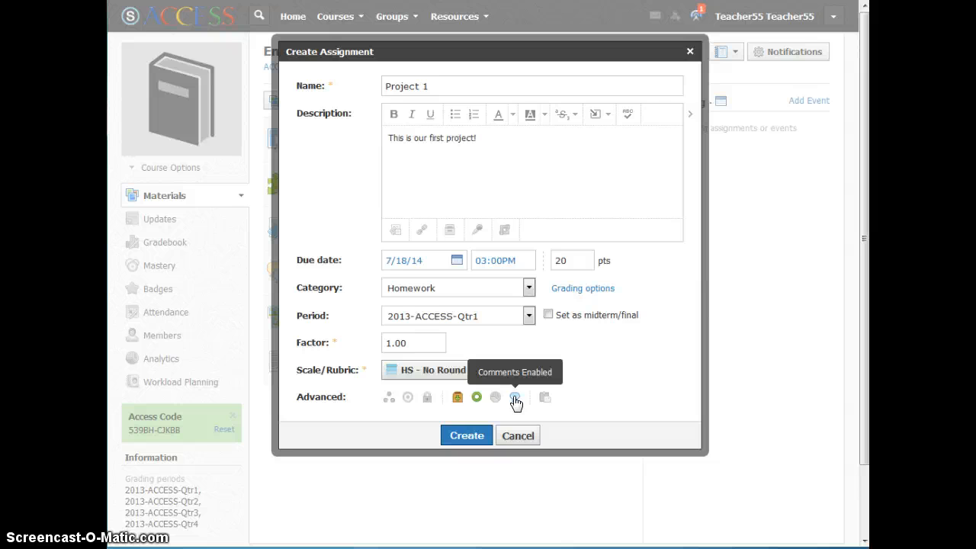
{"action": "left_click", "coordinate": [514, 398]}
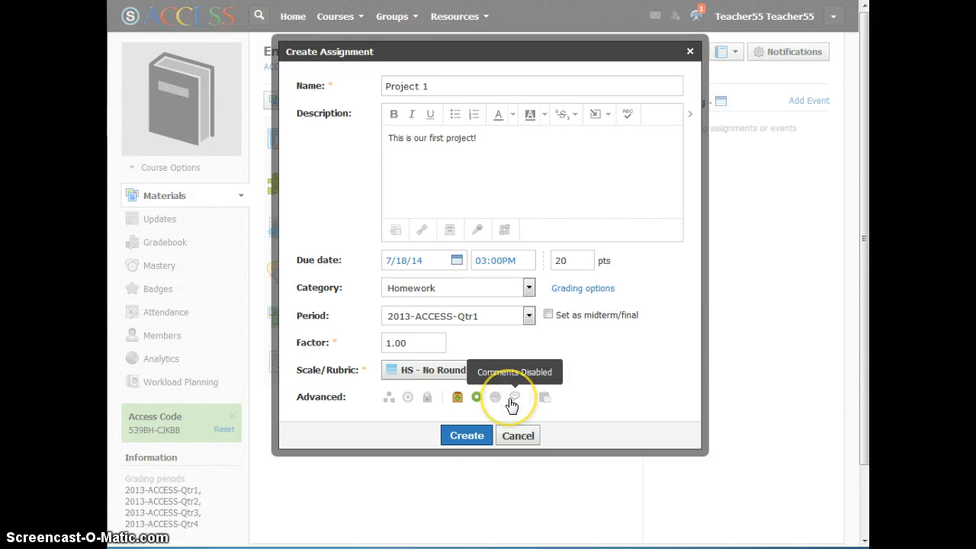
{"action": "left_click", "coordinate": [511, 398]}
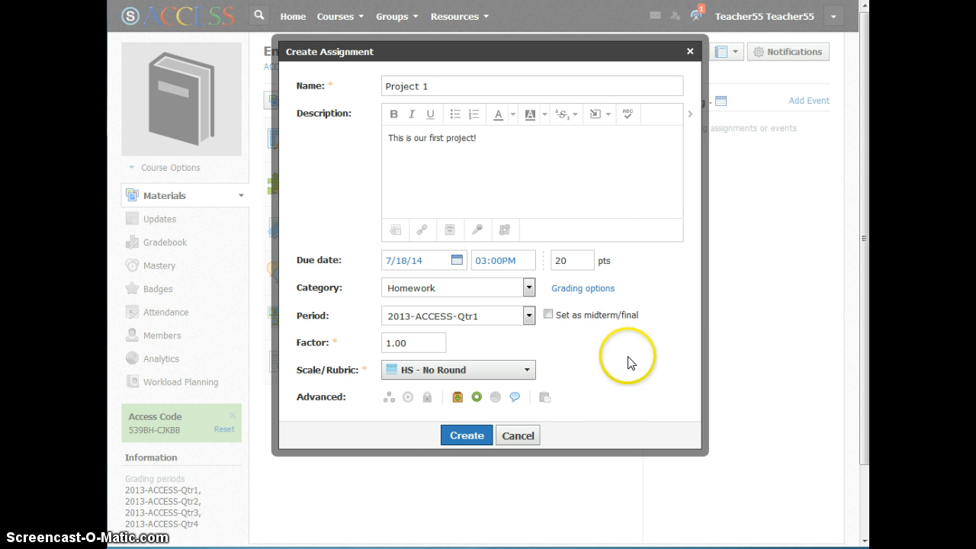
Create the assignment and check its Project 1 column in the course gradebook
{"action": "left_click", "coordinate": [460, 440]}
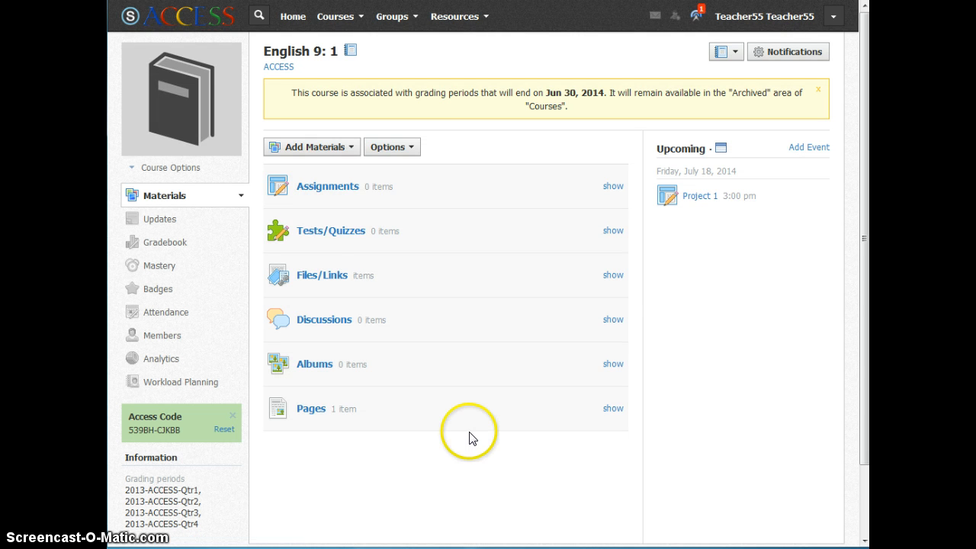
{"action": "left_click", "coordinate": [158, 245]}
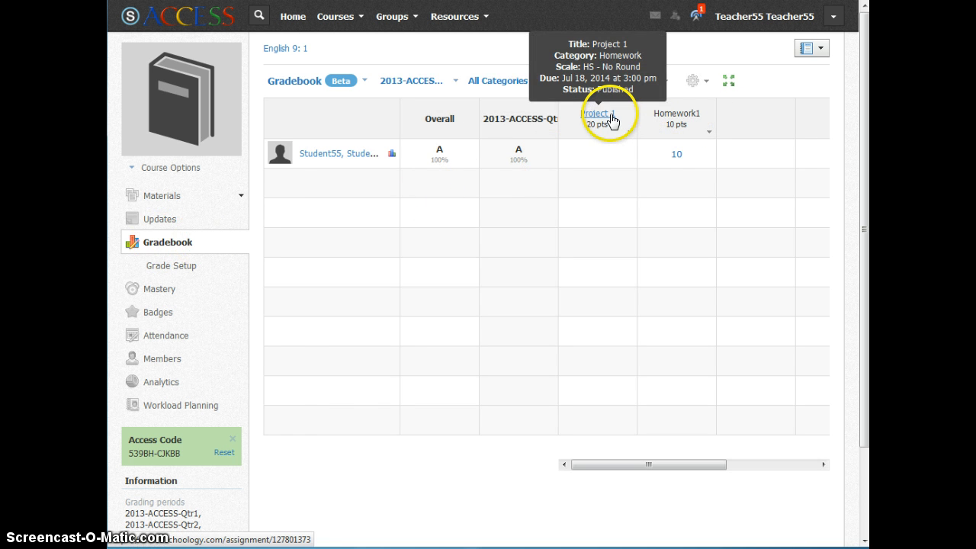
{"action": "left_click", "coordinate": [608, 152]}
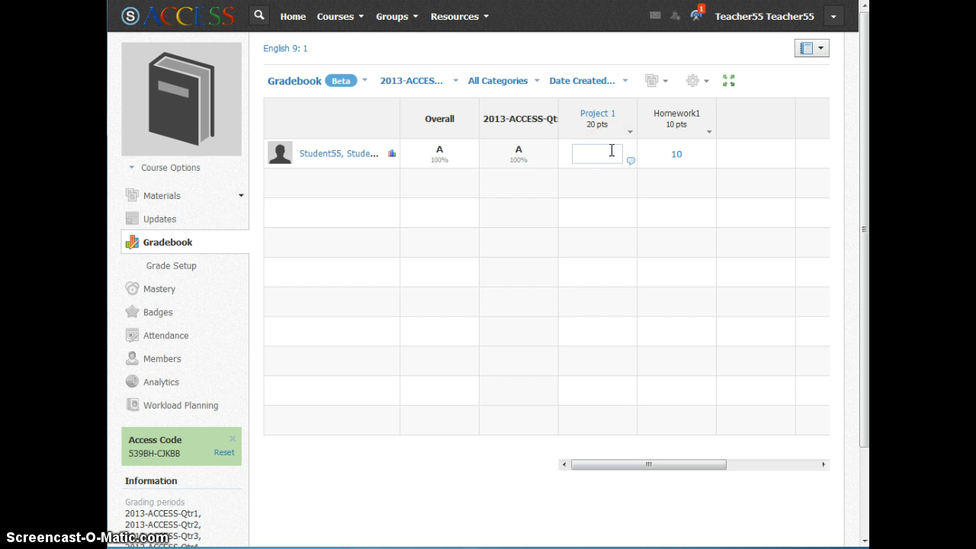
{"action": "left_click", "coordinate": [611, 146]}
{"action": "left_click", "coordinate": [611, 136]}
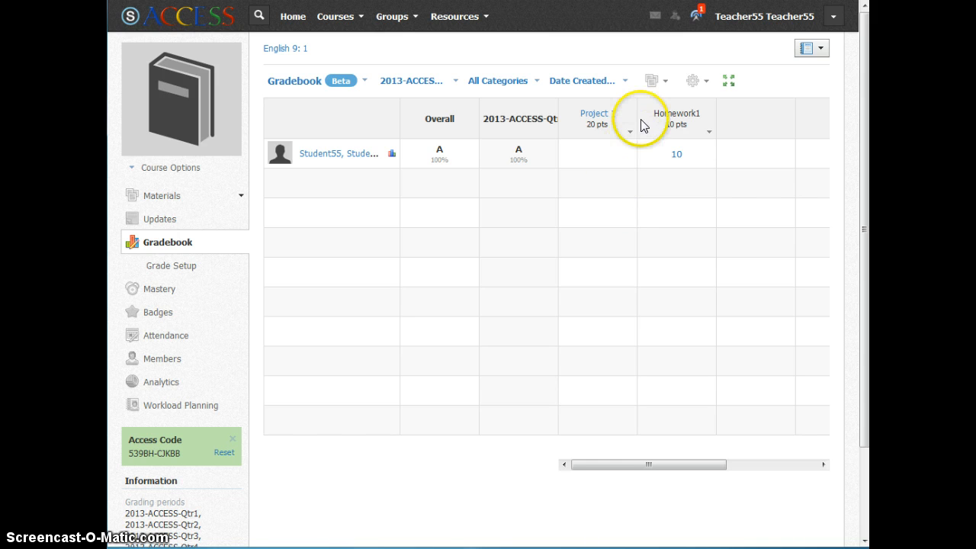
Open a blank assignment form from the gradebook and close it without creating anything
{"action": "left_click", "coordinate": [655, 81]}
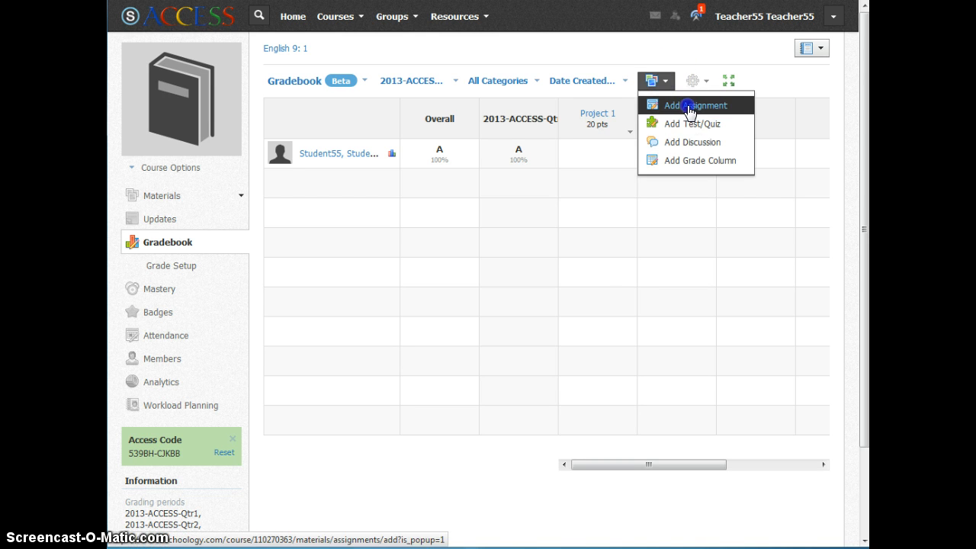
{"action": "left_click", "coordinate": [690, 107]}
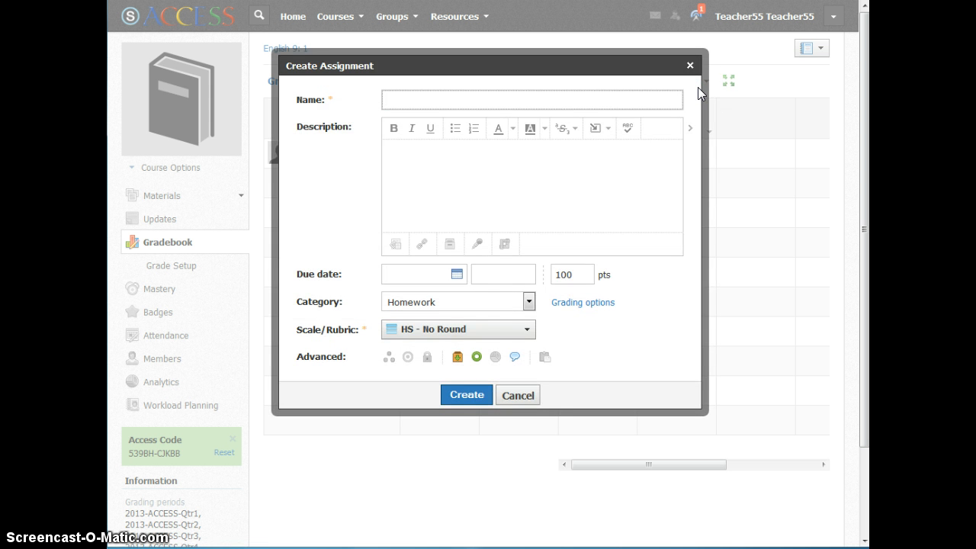
{"action": "left_click", "coordinate": [526, 190]}
{"action": "left_click", "coordinate": [689, 66]}
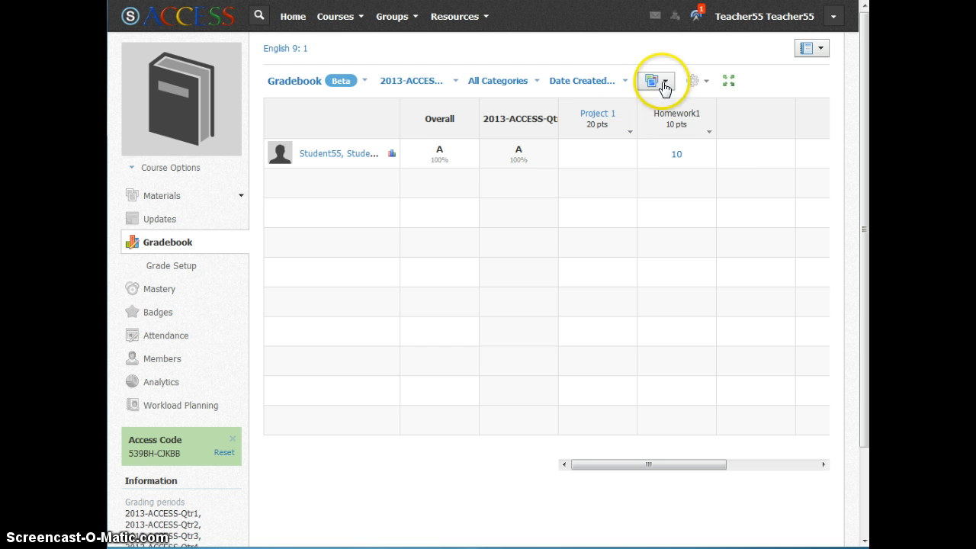
{"action": "left_click", "coordinate": [661, 80]}
{"action": "left_click", "coordinate": [713, 109]}
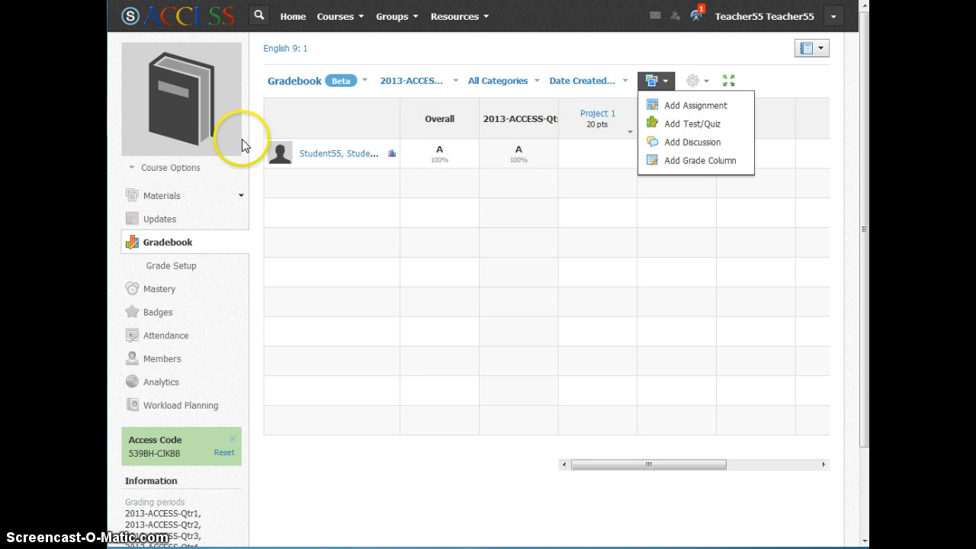
Return to the English 9: 1 course page and view the blank assignment form there, closing it without creating anything
{"action": "left_click", "coordinate": [284, 49]}
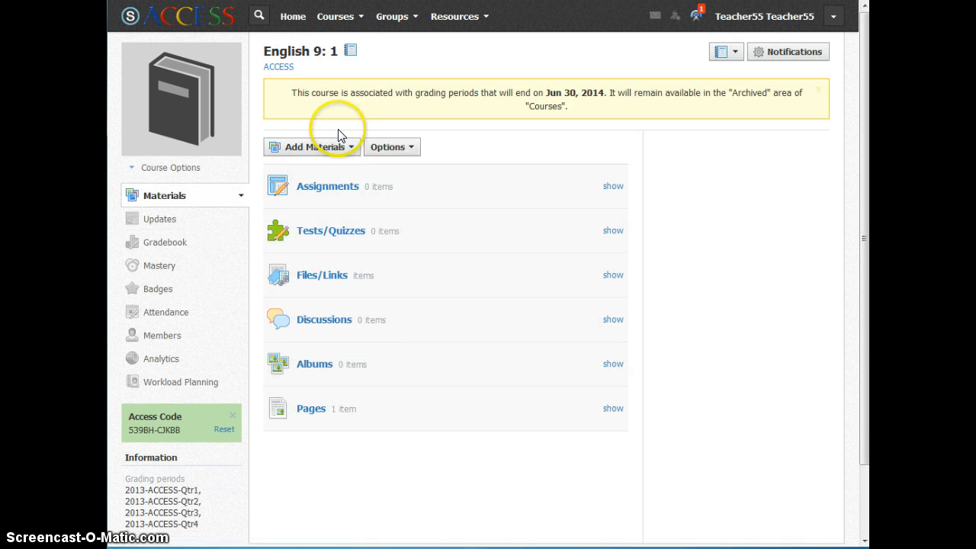
{"action": "left_click", "coordinate": [347, 149]}
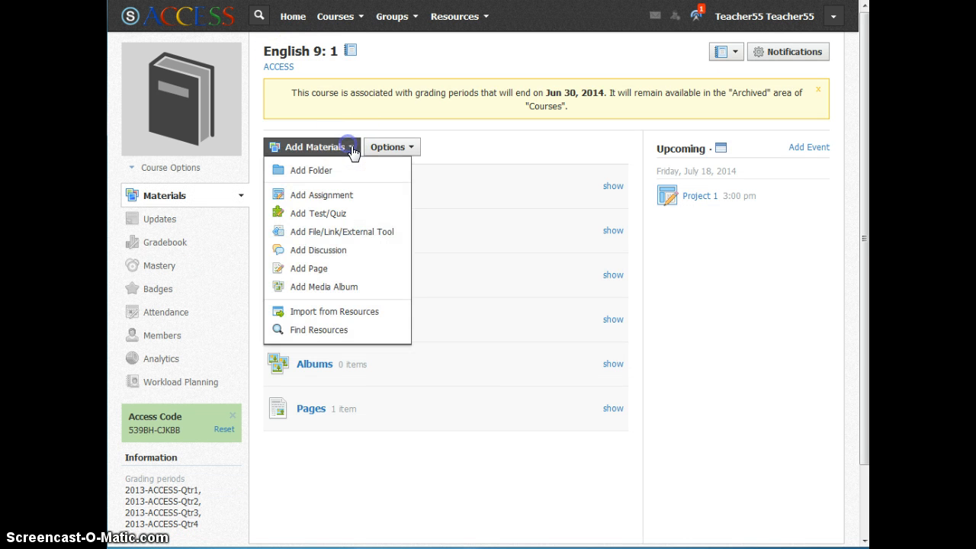
{"action": "left_click", "coordinate": [357, 197]}
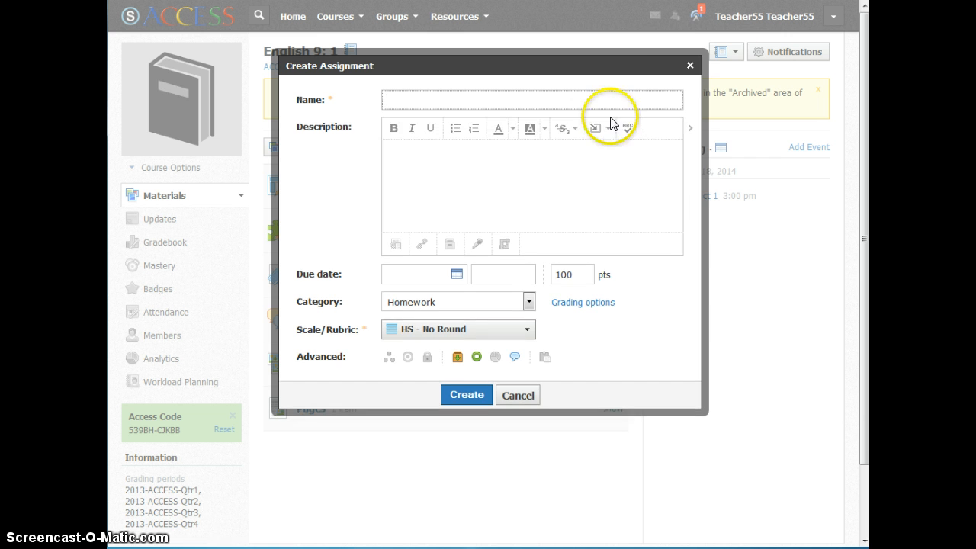
{"action": "left_click", "coordinate": [689, 67]}
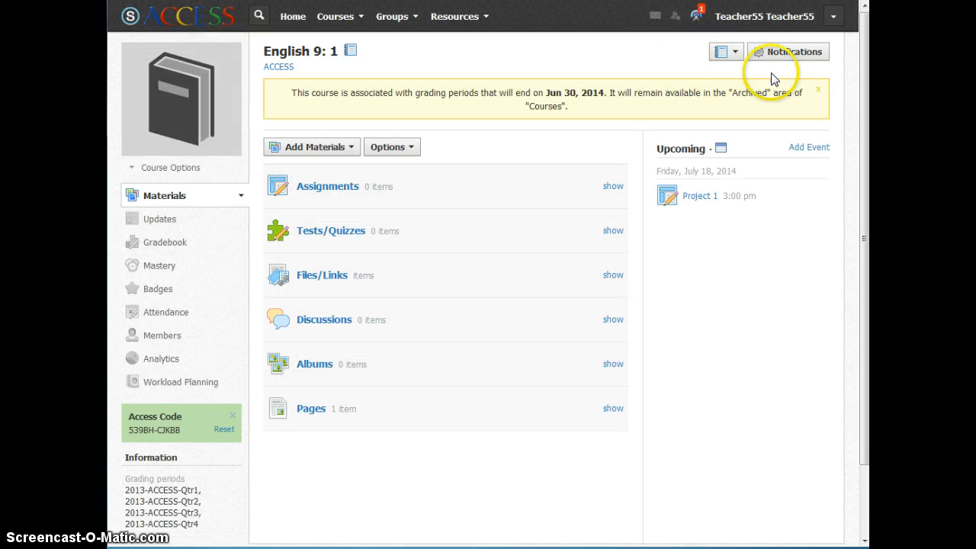
Dismiss the notice about the course's ending grading periods
{"action": "left_click", "coordinate": [818, 90]}
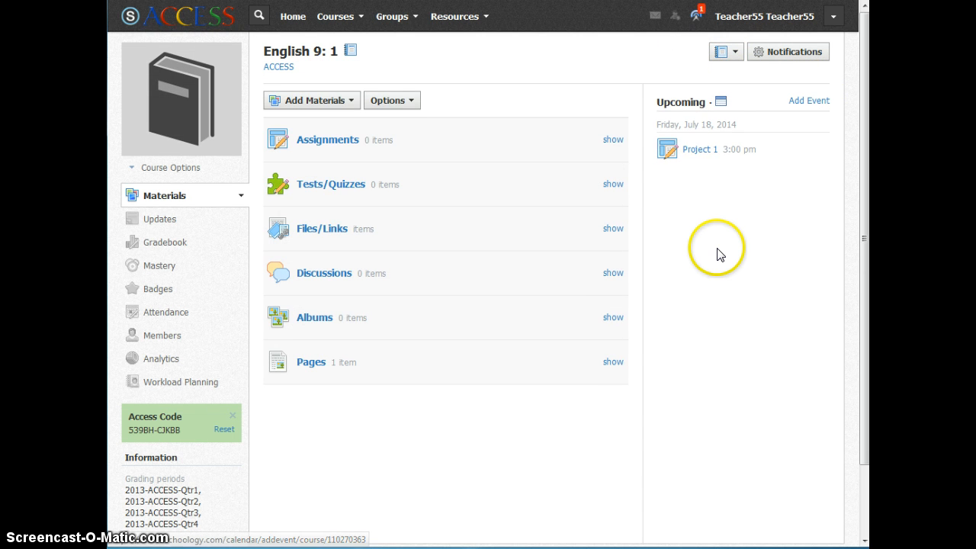